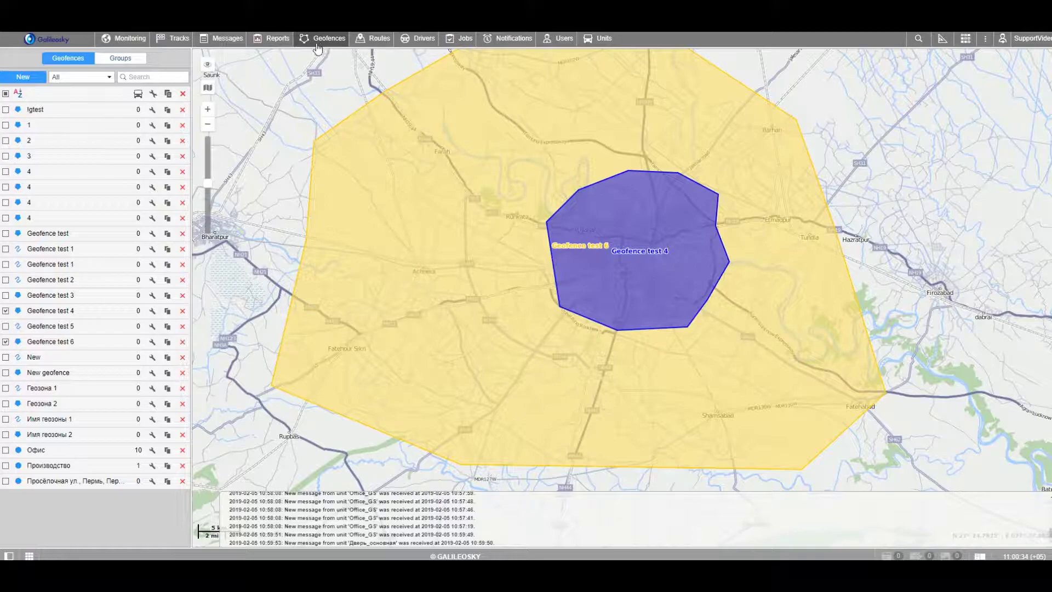
Start a new geofence named Test geofence 10 with its type set to Line.
left_click(26, 78)
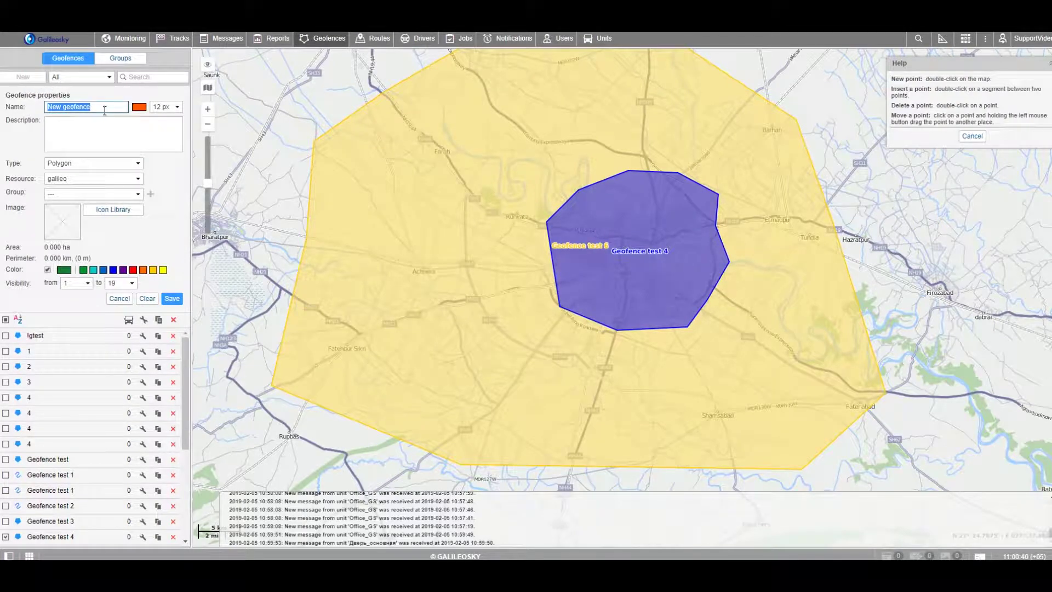
type("Test geofence 1")
left_click(108, 124)
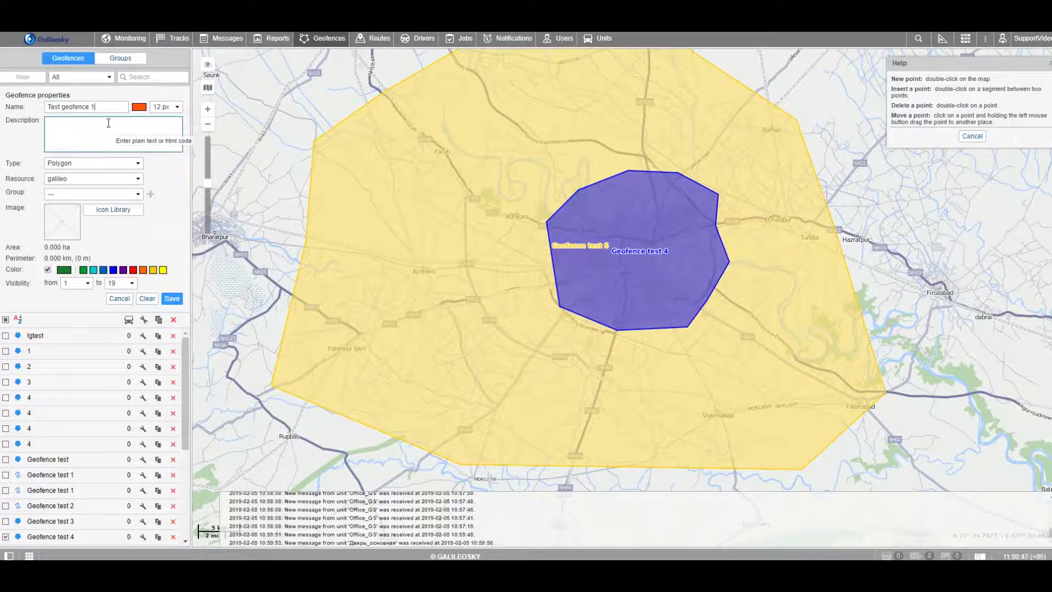
left_click(117, 163)
left_click(115, 182)
Trace the line geofence along the road from Dehra west to Mahwa.
left_click_drag(208, 254, 793, 188)
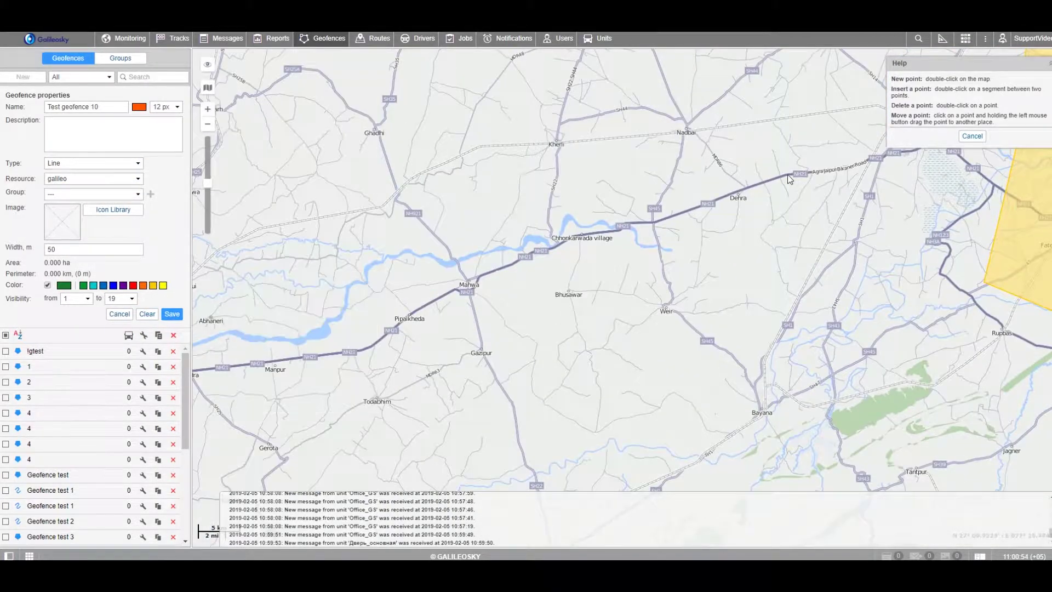
double_click(787, 174)
double_click(657, 220)
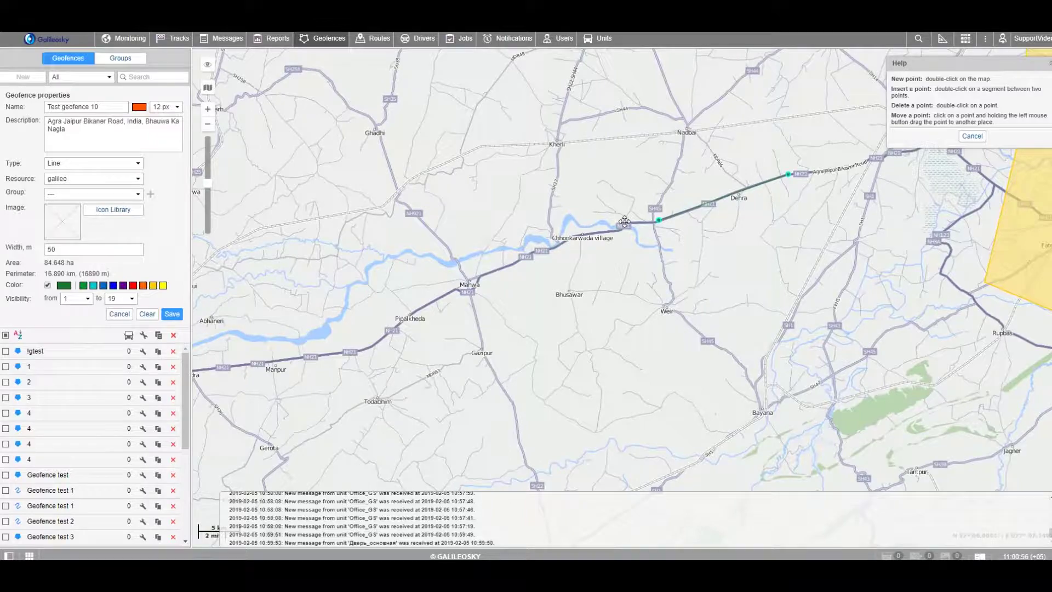
double_click(624, 221)
double_click(618, 229)
double_click(569, 237)
double_click(548, 249)
double_click(537, 248)
double_click(483, 273)
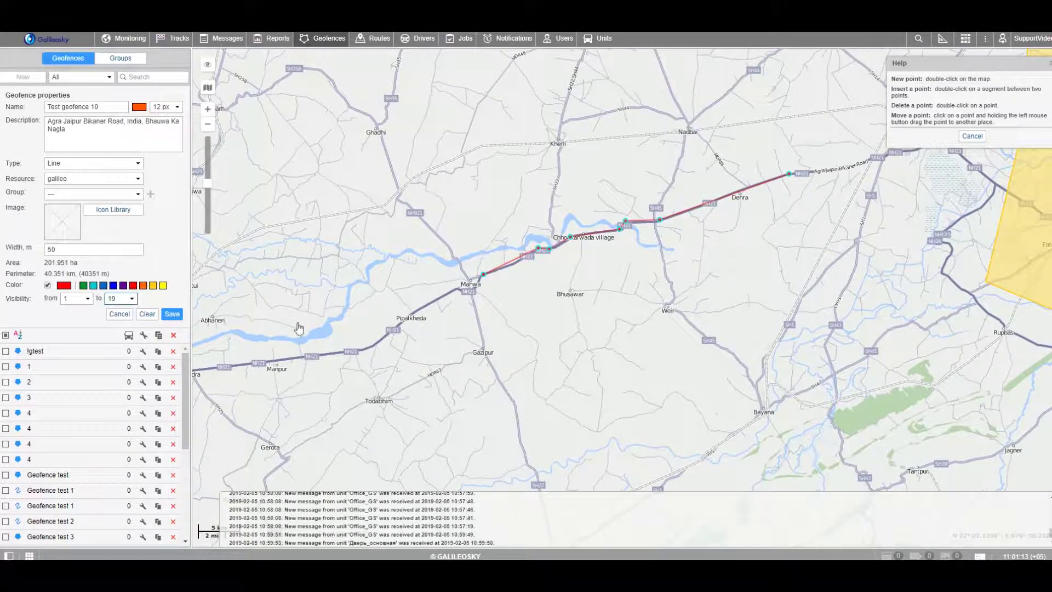
Save the line geofence in red, then start Test geofence 20 as a purple polygon.
left_click(133, 285)
left_click(172, 314)
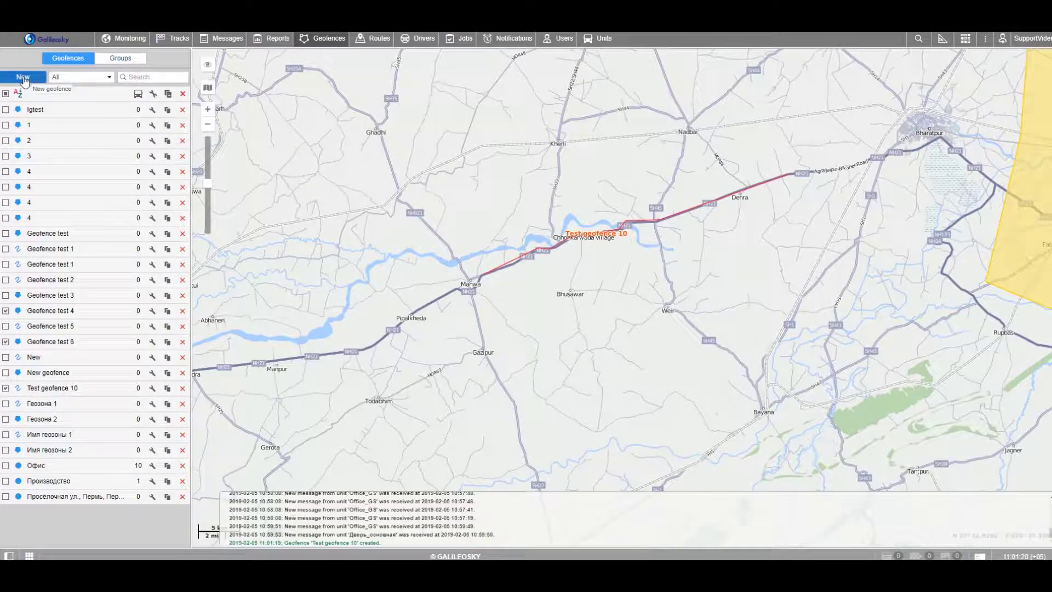
left_click(24, 80)
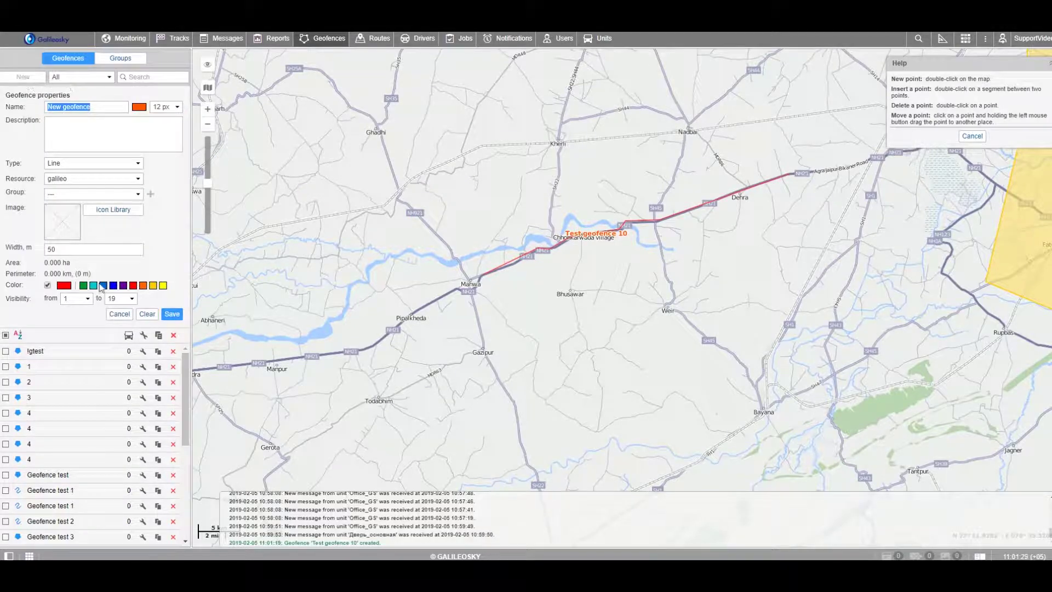
type("Test geofence 20")
left_click(93, 163)
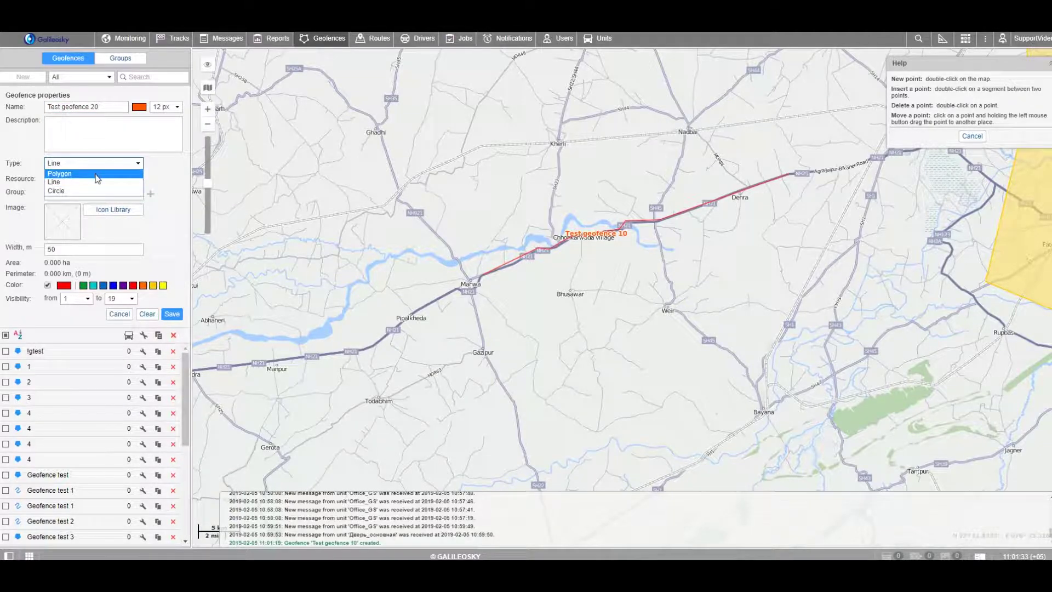
left_click(66, 178)
left_click(123, 270)
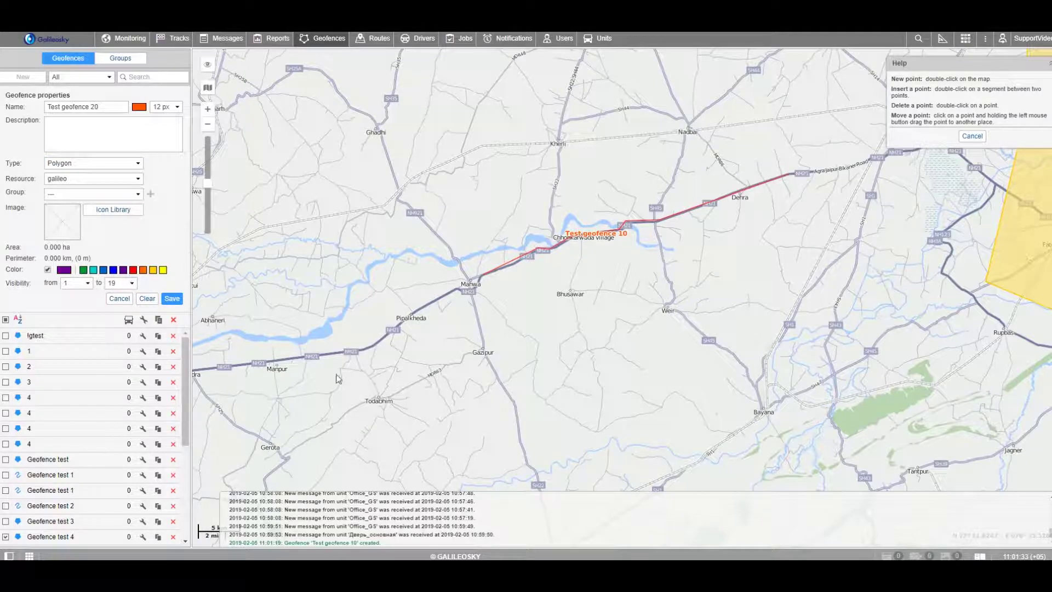
Place the polygon's corners around Todabhim, Wer and the southern edge.
double_click(463, 397)
double_click(678, 329)
double_click(707, 380)
double_click(689, 428)
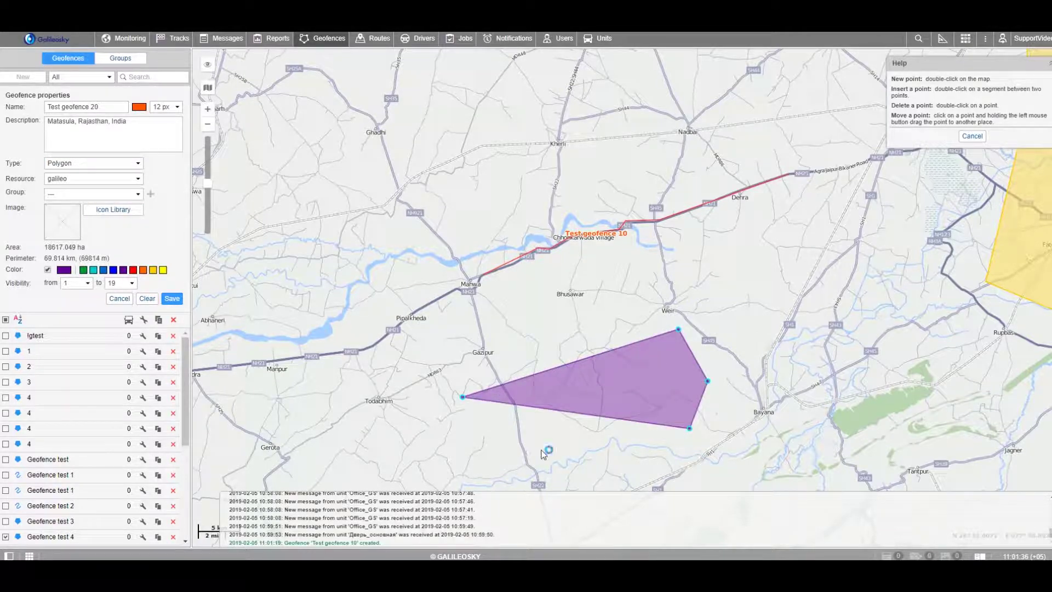
double_click(558, 454)
double_click(434, 441)
Reshape the polygon's corners so its top stretches north up to Bhusawar.
left_click_drag(463, 396, 397, 338)
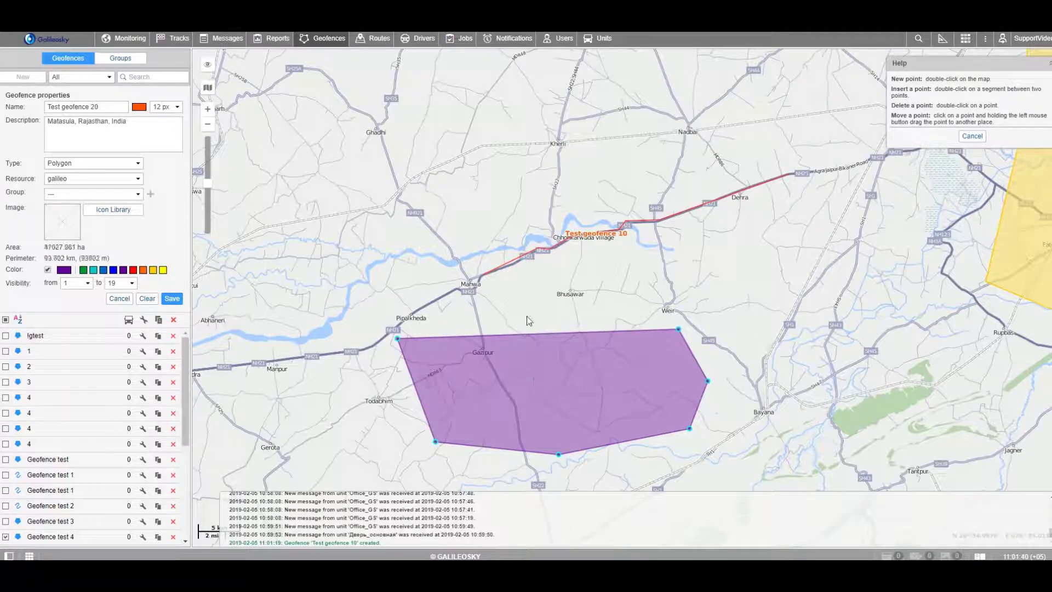
double_click(521, 297)
left_click_drag(521, 298, 356, 393)
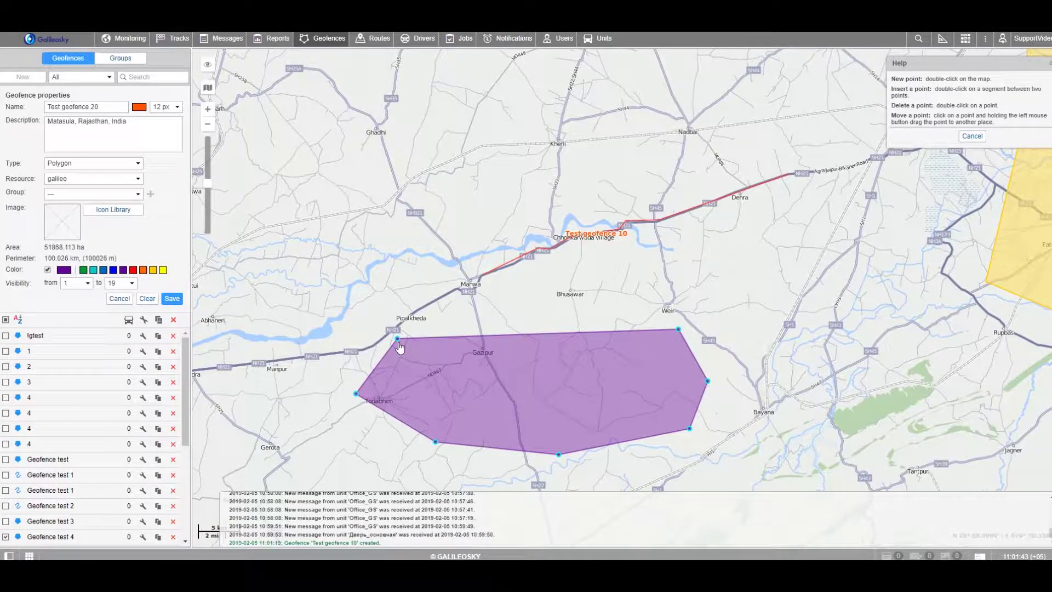
left_click_drag(397, 338, 614, 285)
left_click_drag(356, 394, 526, 281)
double_click(375, 368)
left_click_drag(376, 368, 400, 356)
double_click(462, 312)
left_click_drag(527, 280, 543, 268)
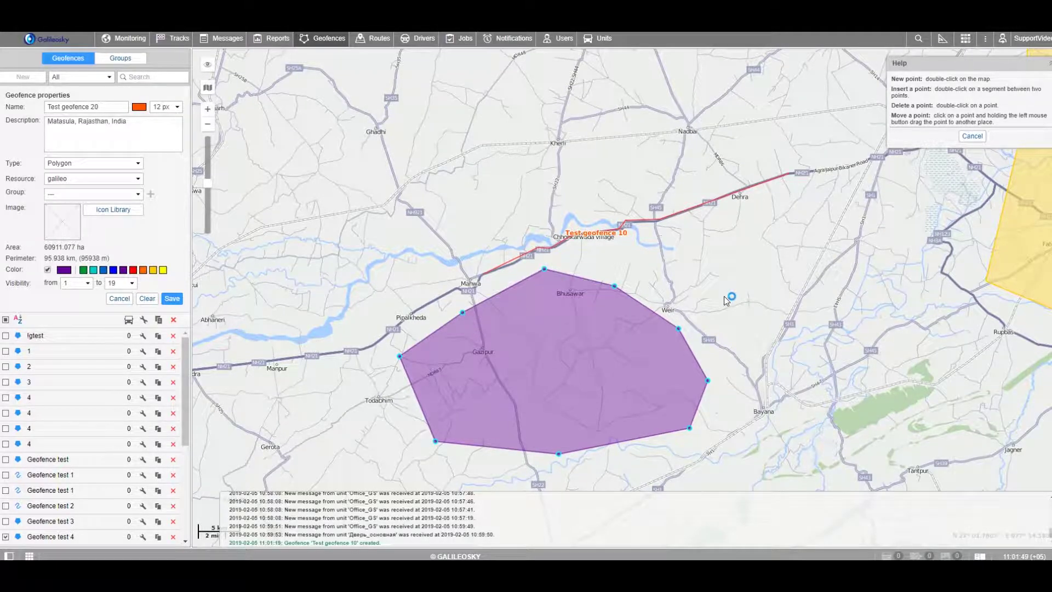
Save Test geofence 20 and export both test geofences to KML.
left_click(172, 298)
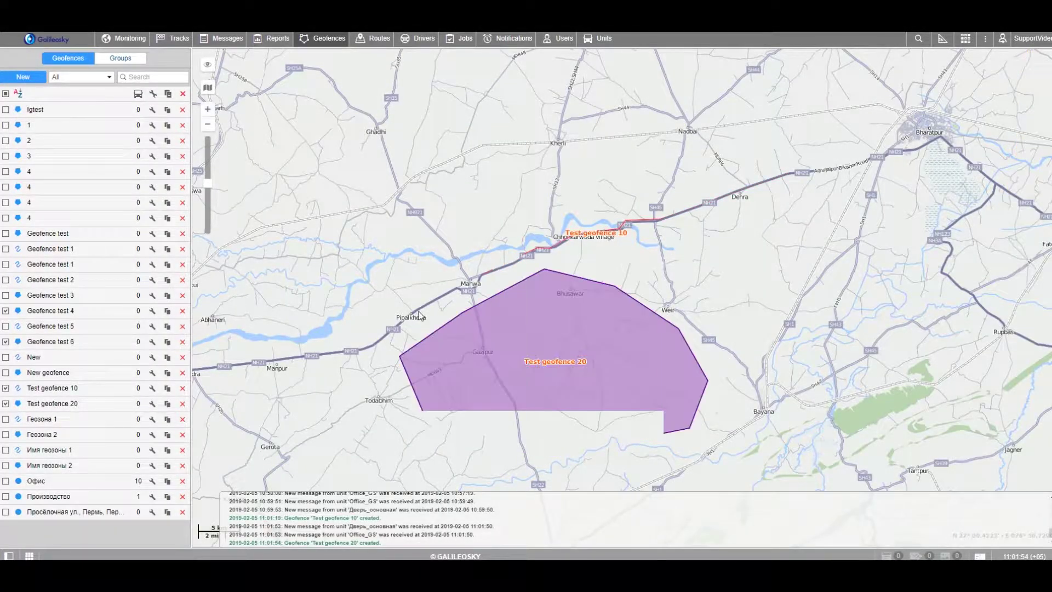
left_click(1020, 38)
mouse_move(1010, 108)
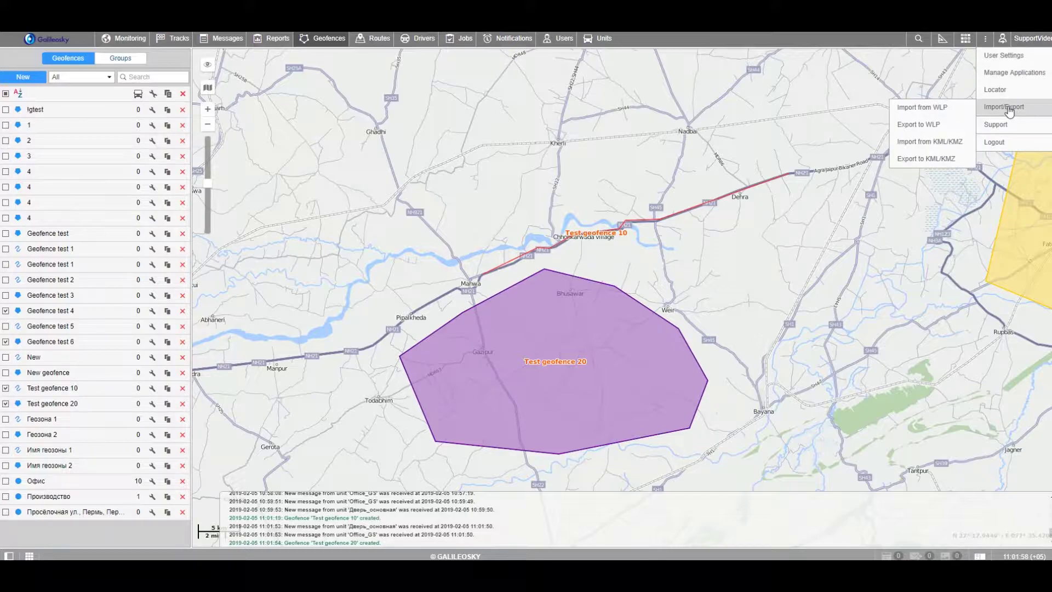
left_click(926, 160)
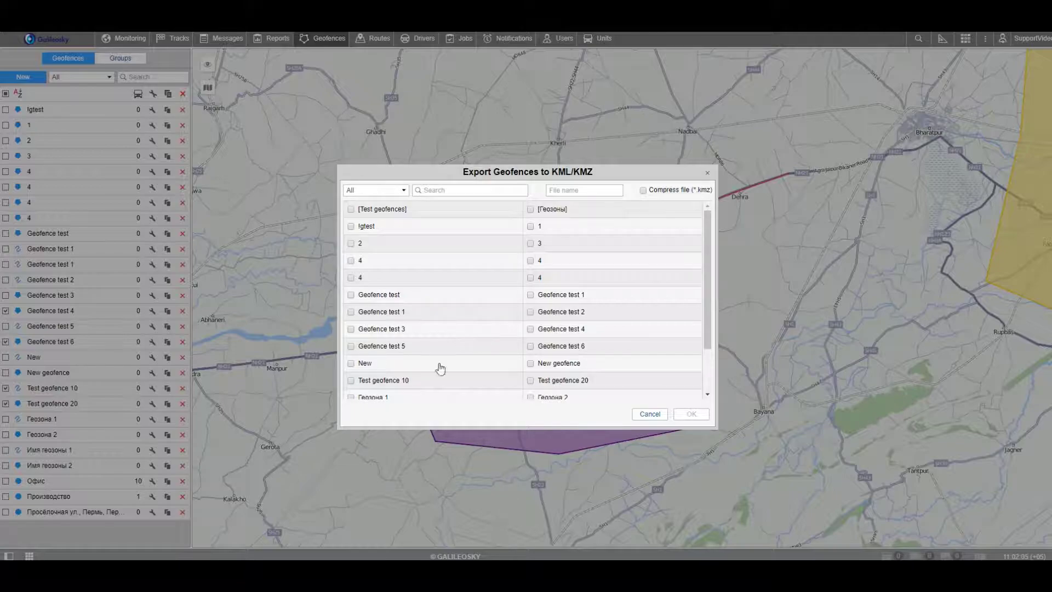
left_click(350, 380)
left_click(528, 380)
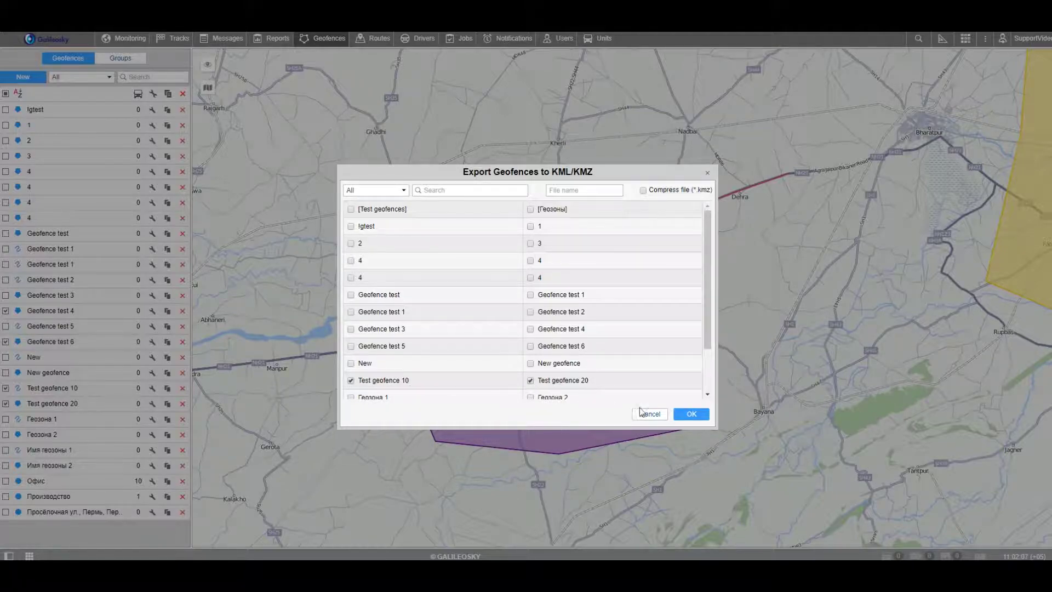
left_click(693, 415)
Show the downloaded Geofences file in its folder and rename it to zones.
left_click(112, 552)
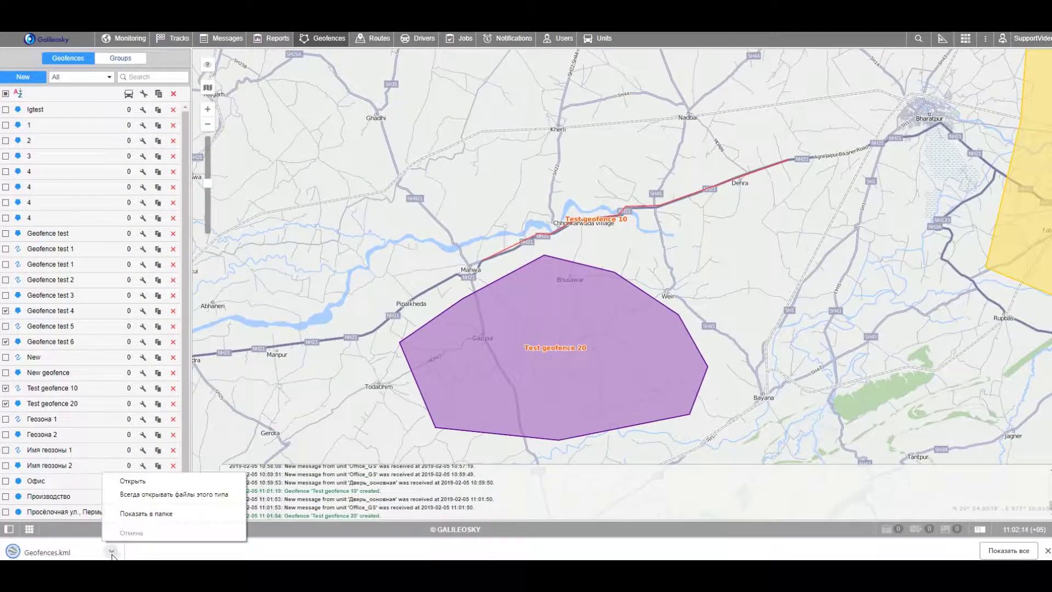
left_click(146, 513)
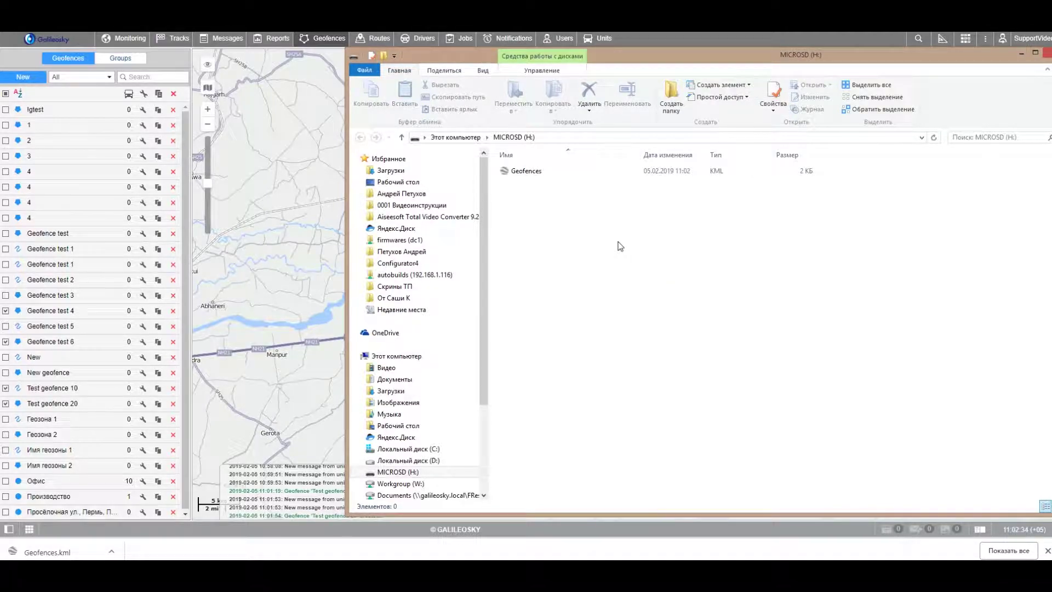
left_click(537, 173)
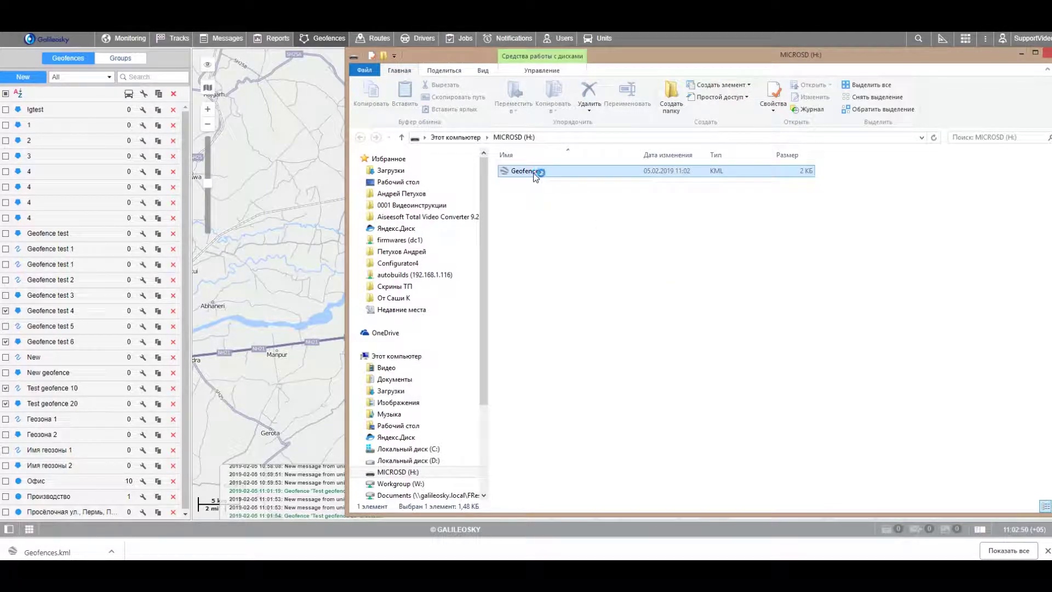
left_click(537, 173)
type("zo")
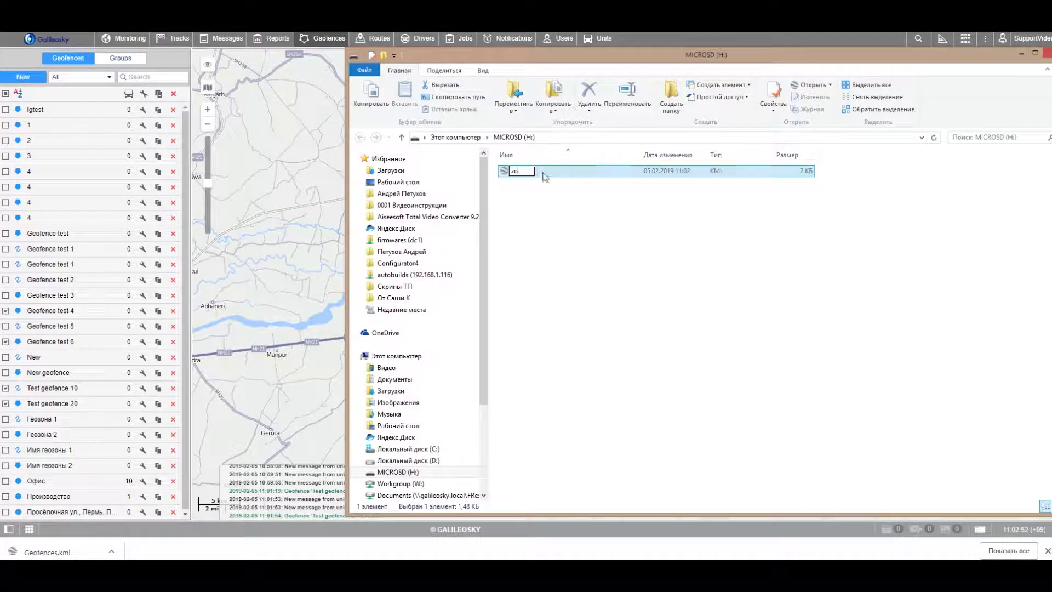
type("nes")
key("Return")
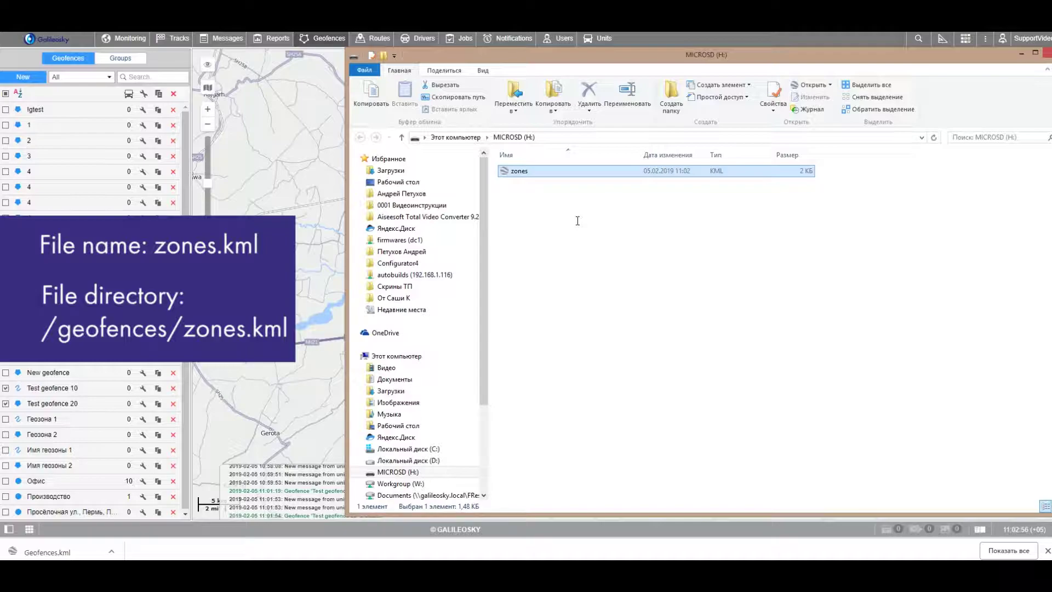
Create a geofences folder on MICROSD (H:), move zones into it, and open it.
left_click(577, 221)
right_click(576, 221)
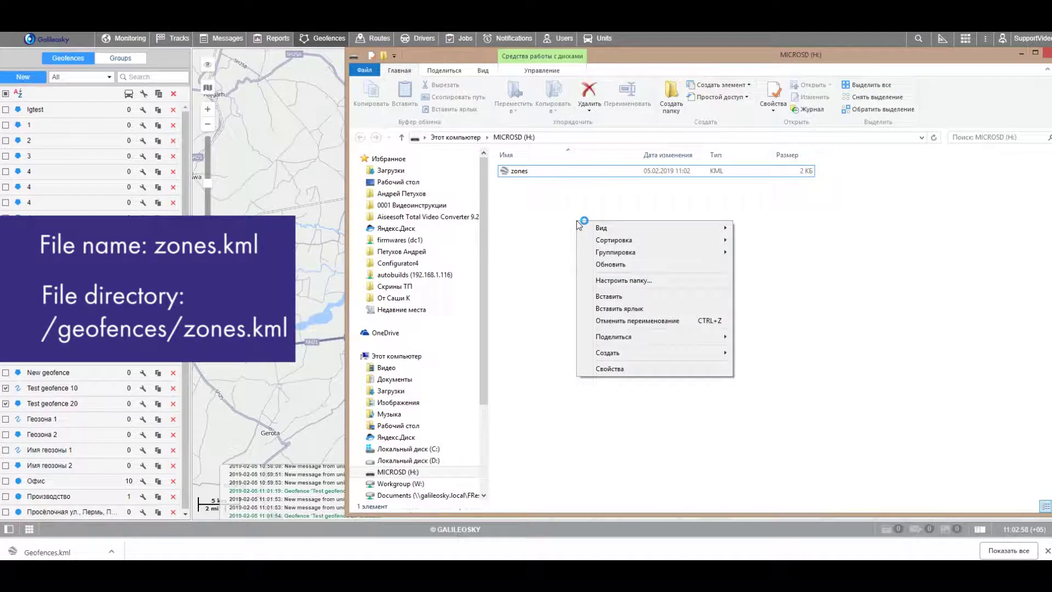
mouse_move(647, 351)
left_click(807, 351)
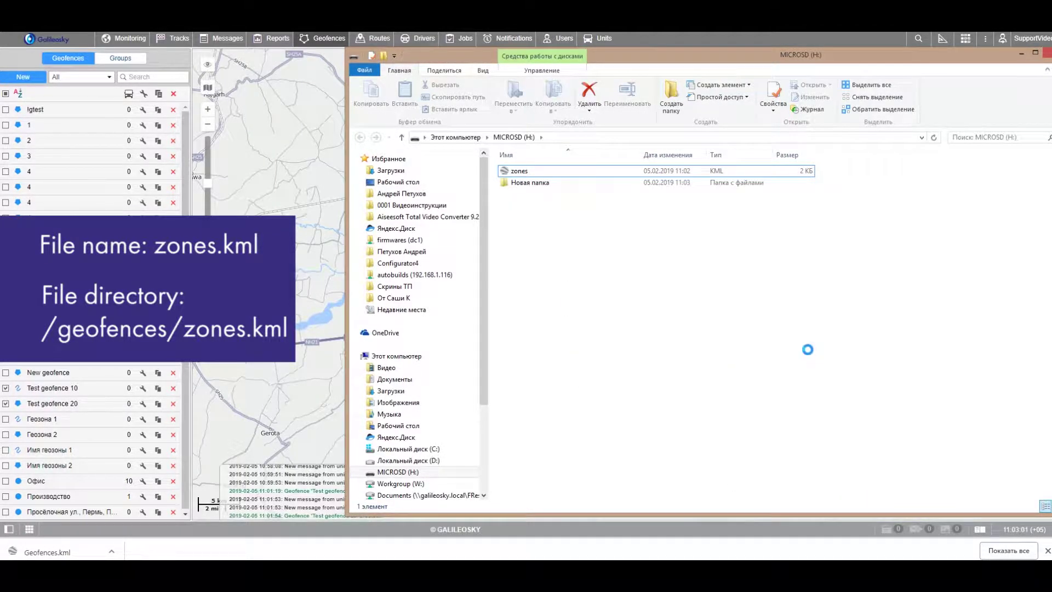
type("gep")
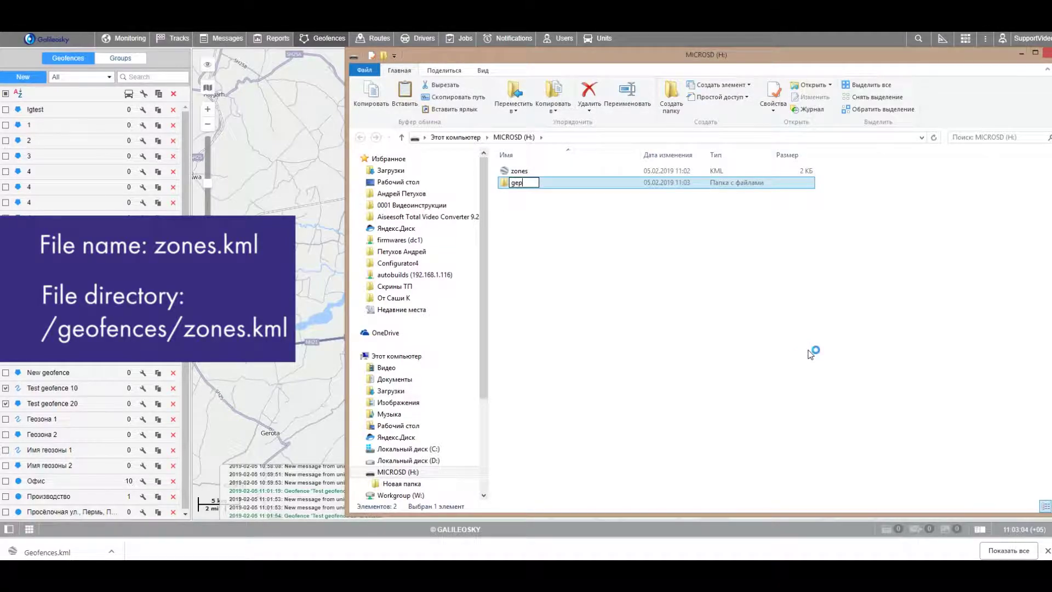
key("BackSpace")
type("ofences")
key("Return")
left_click_drag(517, 171, 523, 183)
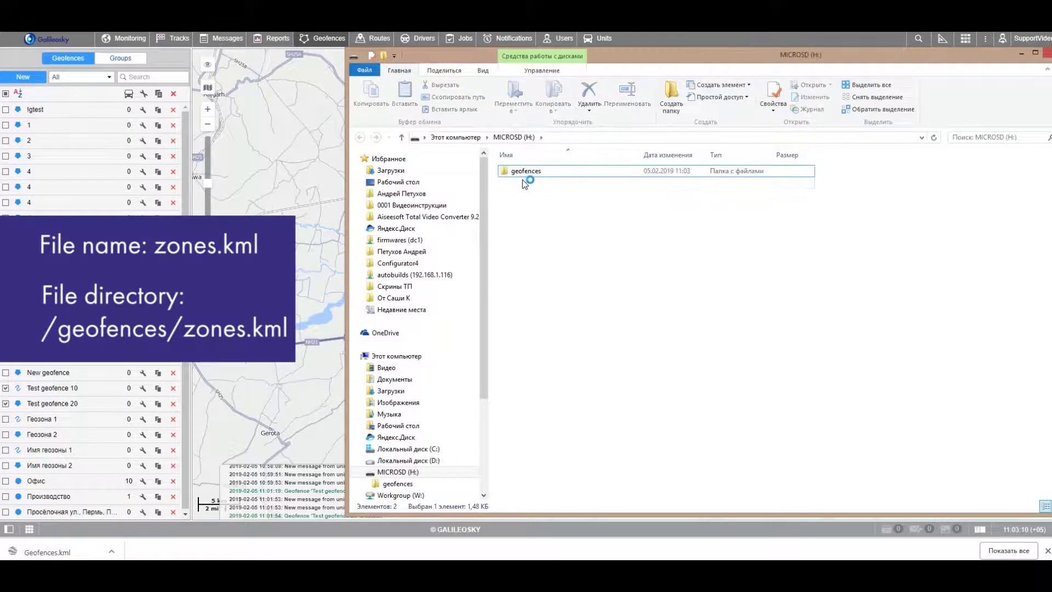
double_click(523, 181)
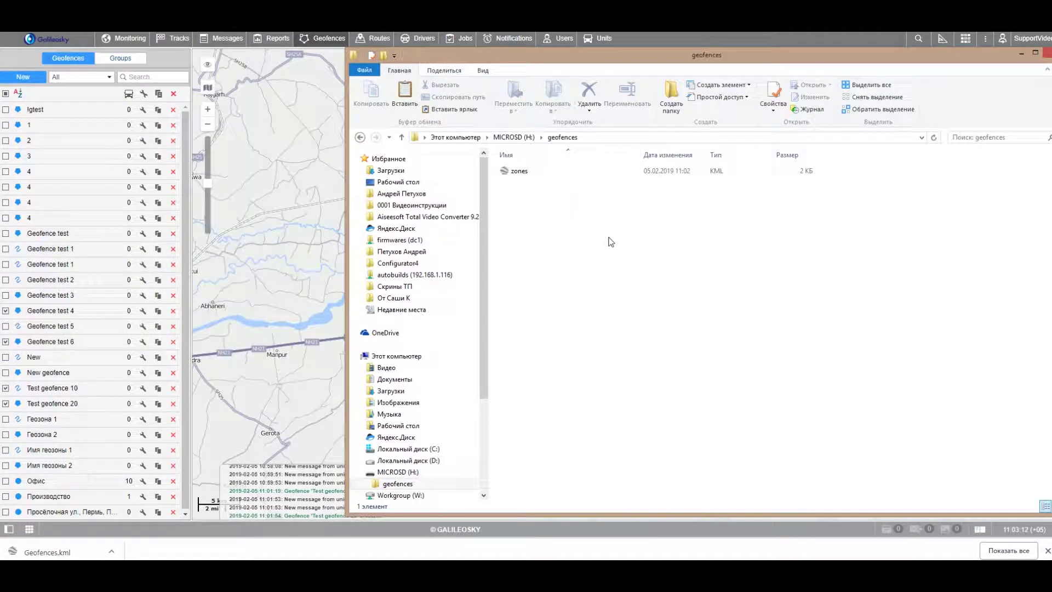